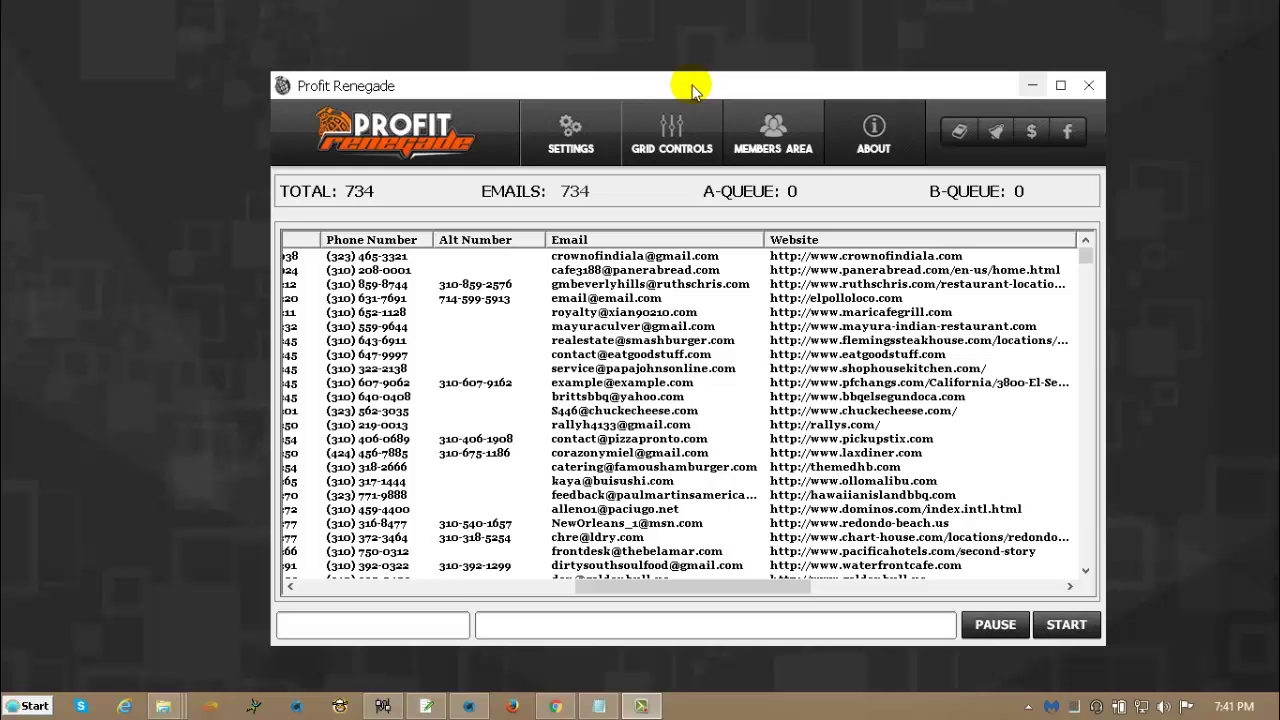
Open the General Settings options from the Settings menu and show the Email Digger tab.
click(570, 135)
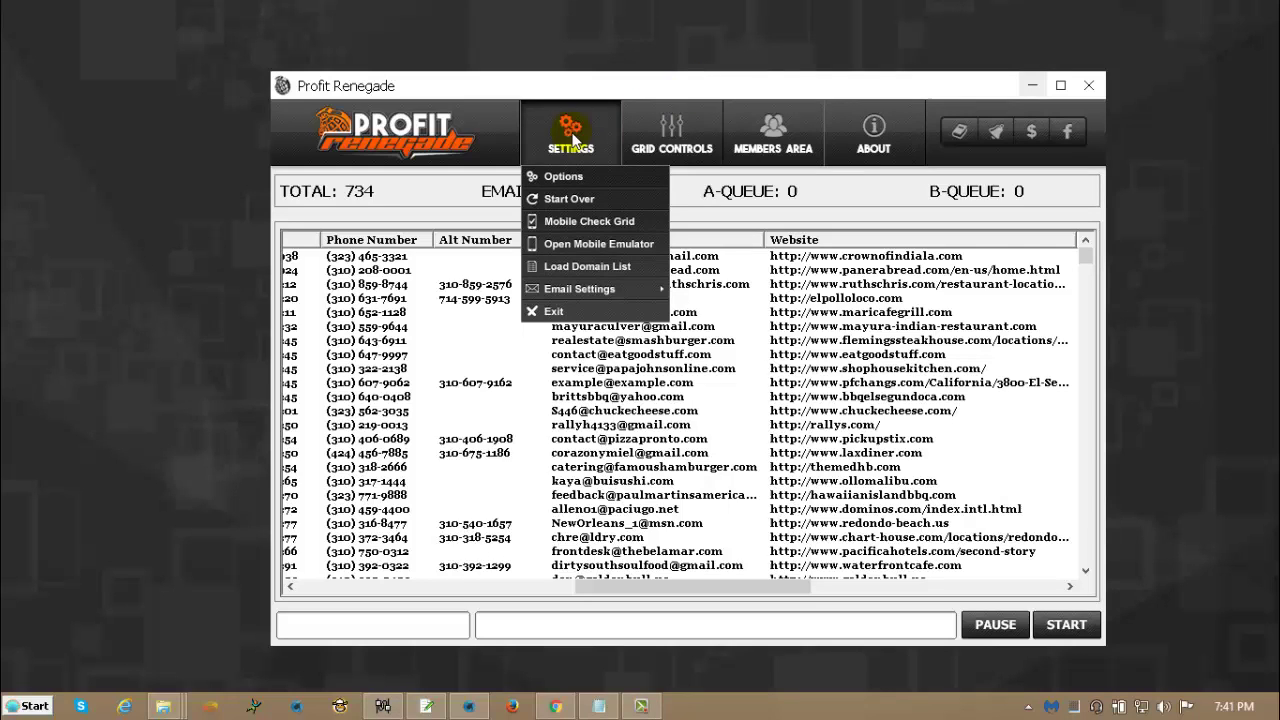
click(563, 182)
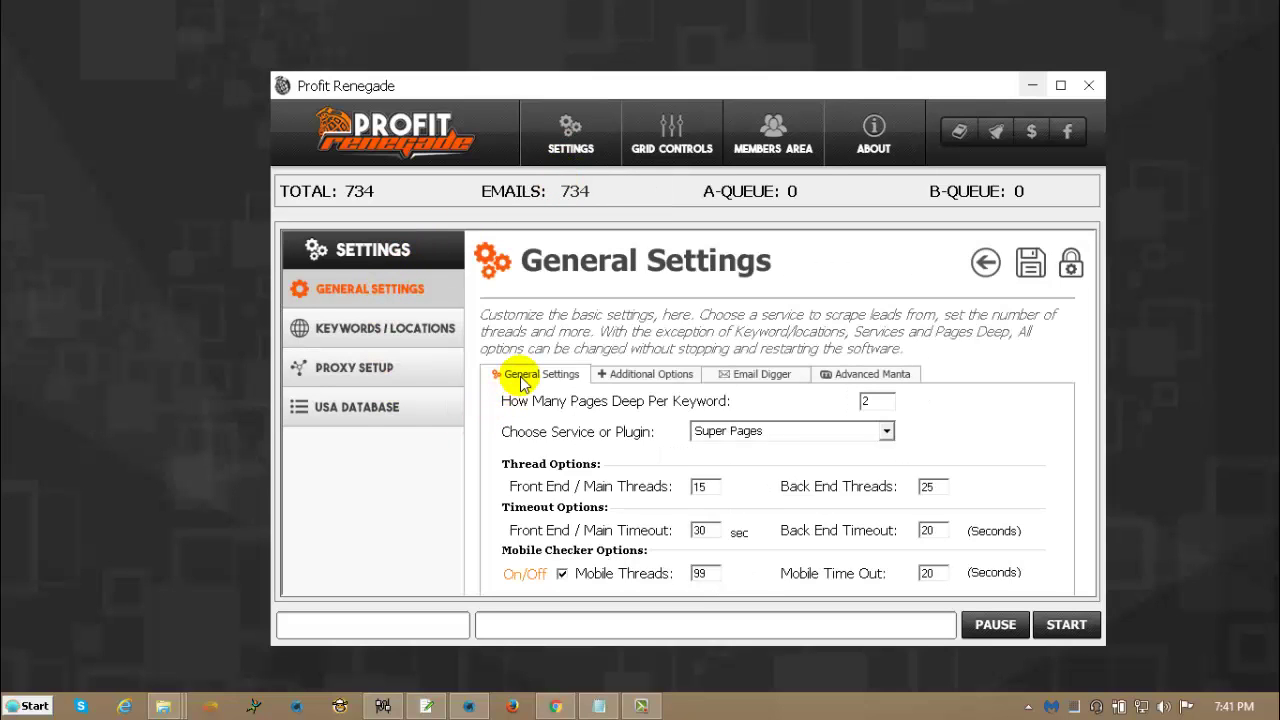
click(765, 378)
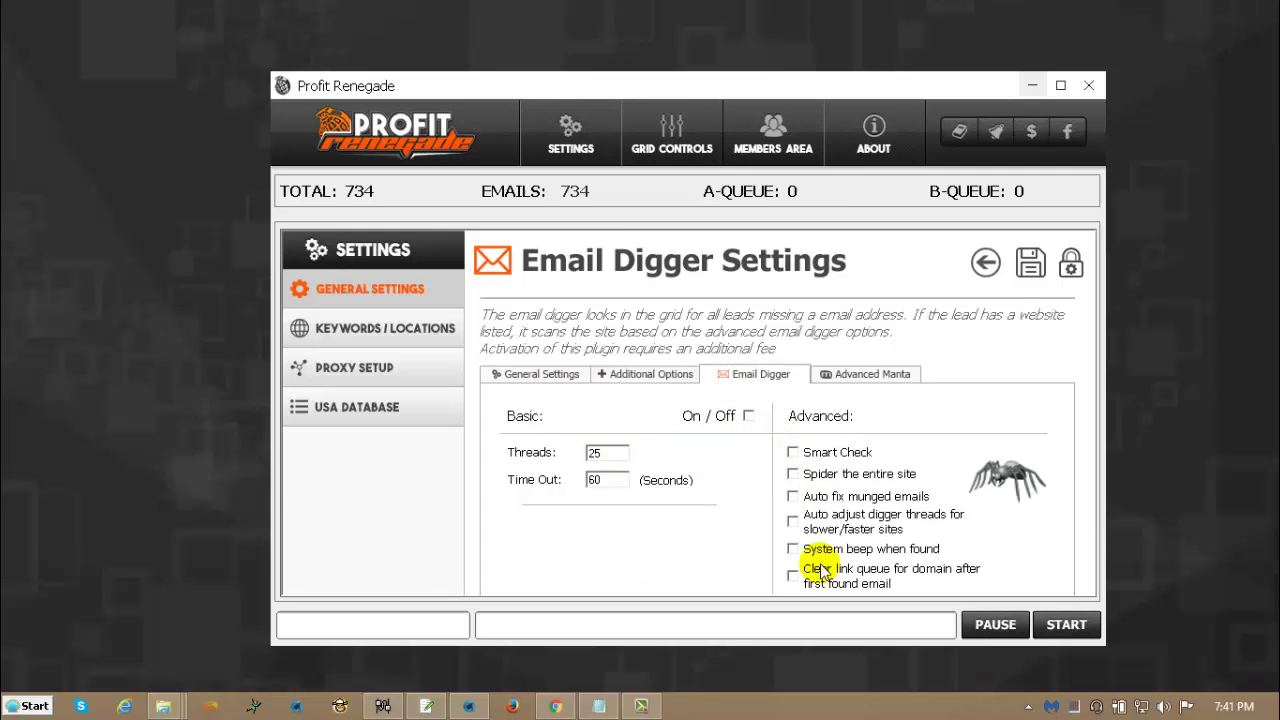
click(748, 415)
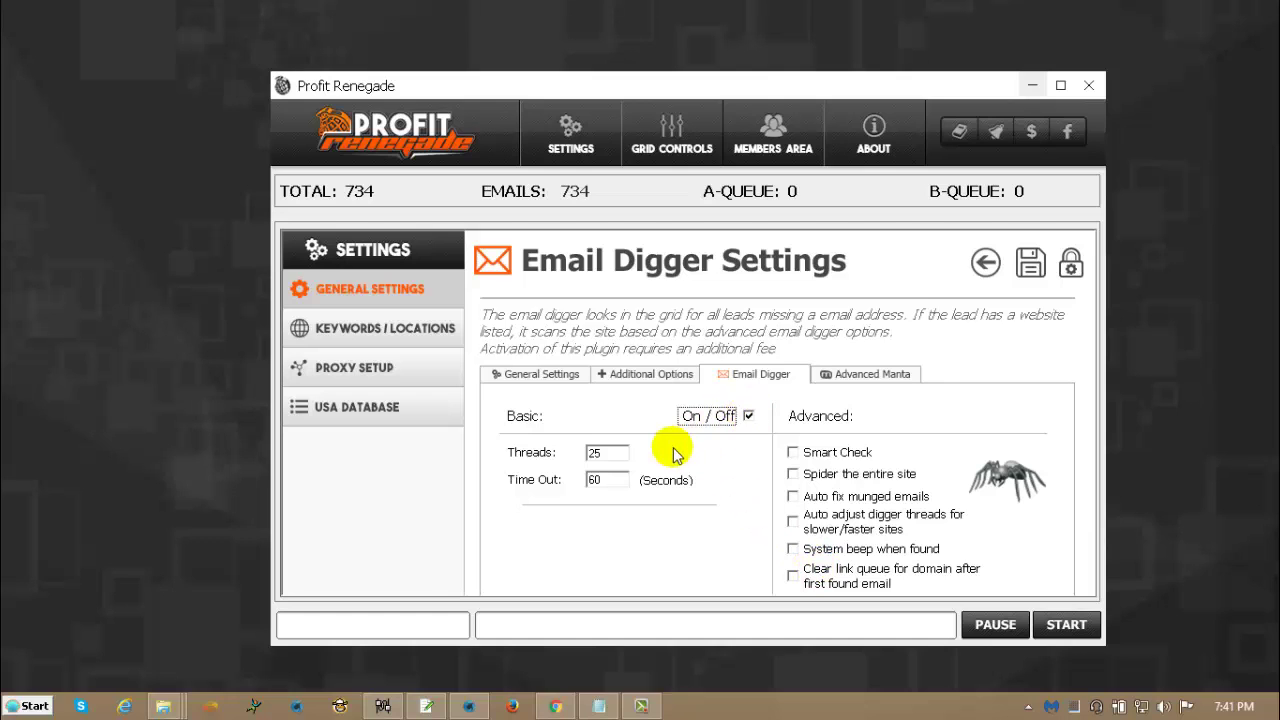
click(794, 474)
click(796, 497)
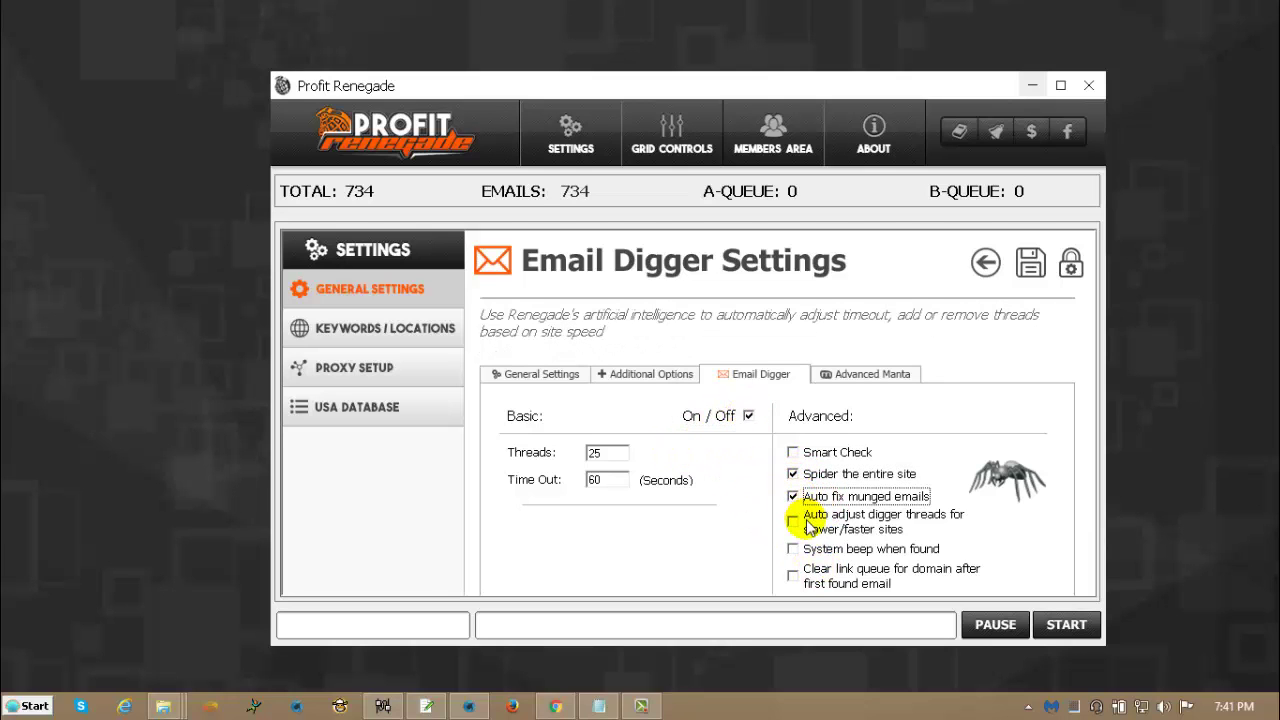
click(796, 520)
click(793, 497)
click(793, 520)
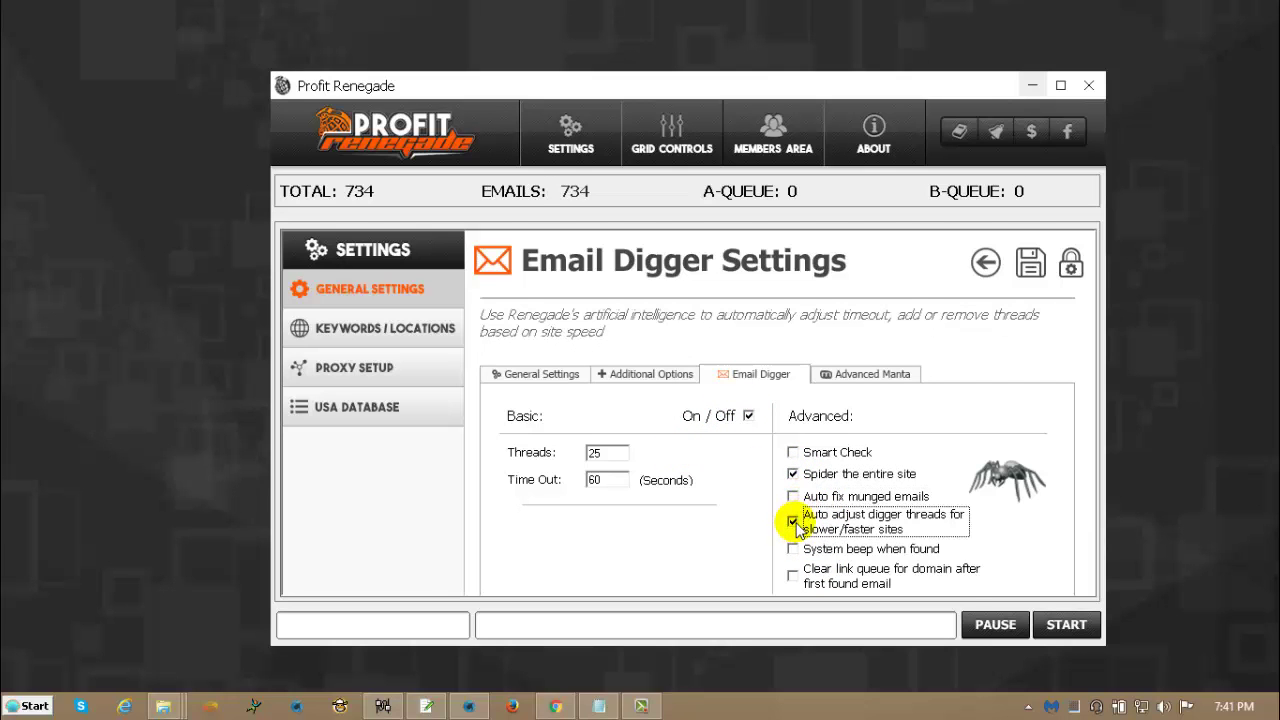
click(793, 474)
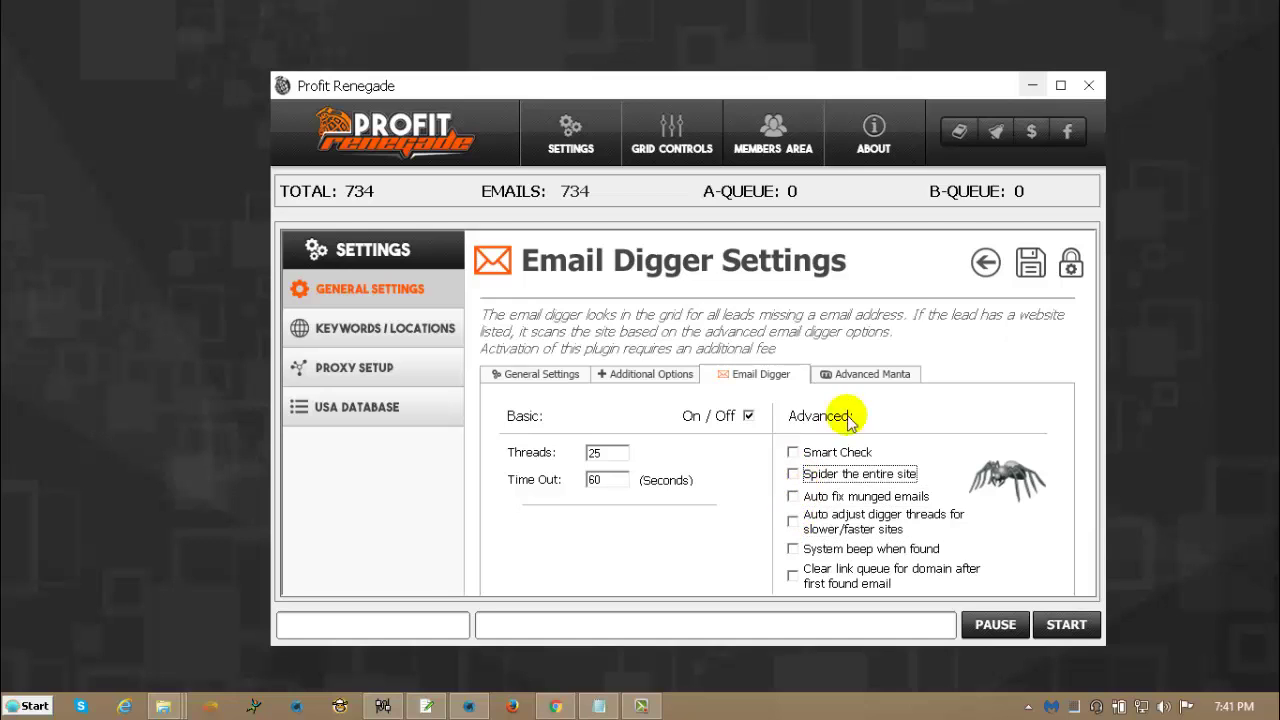
click(748, 415)
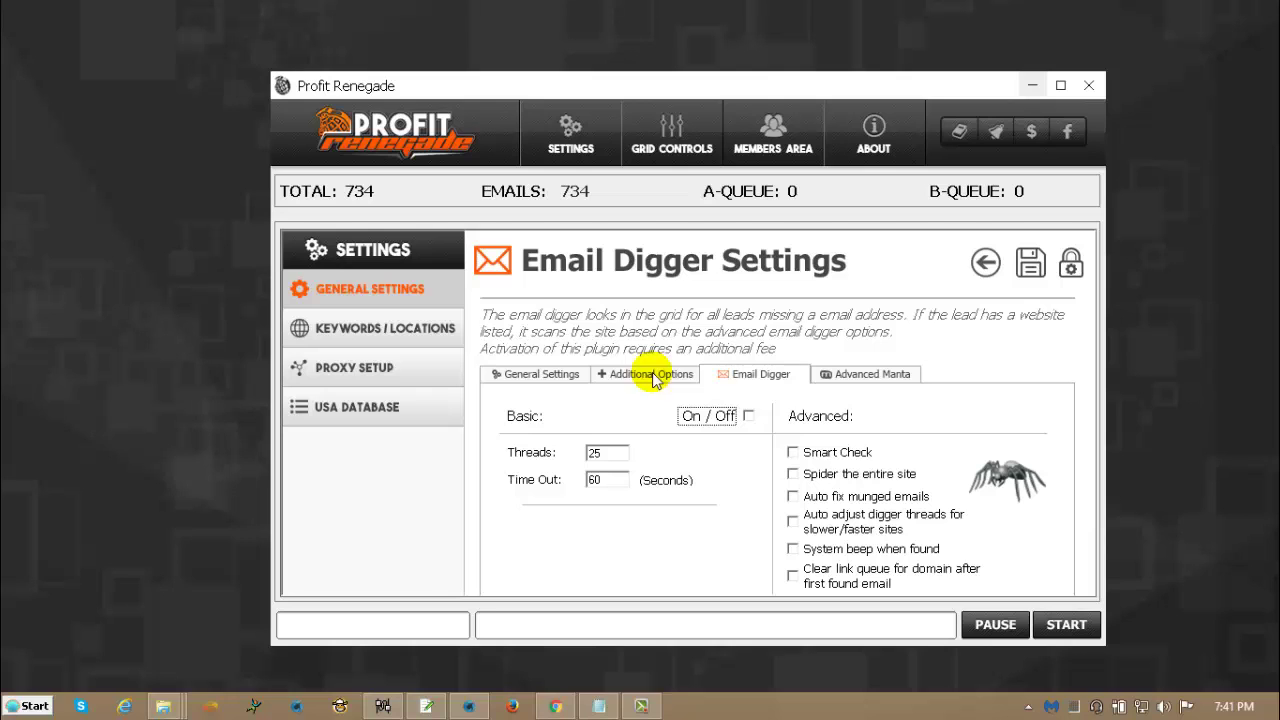
click(748, 416)
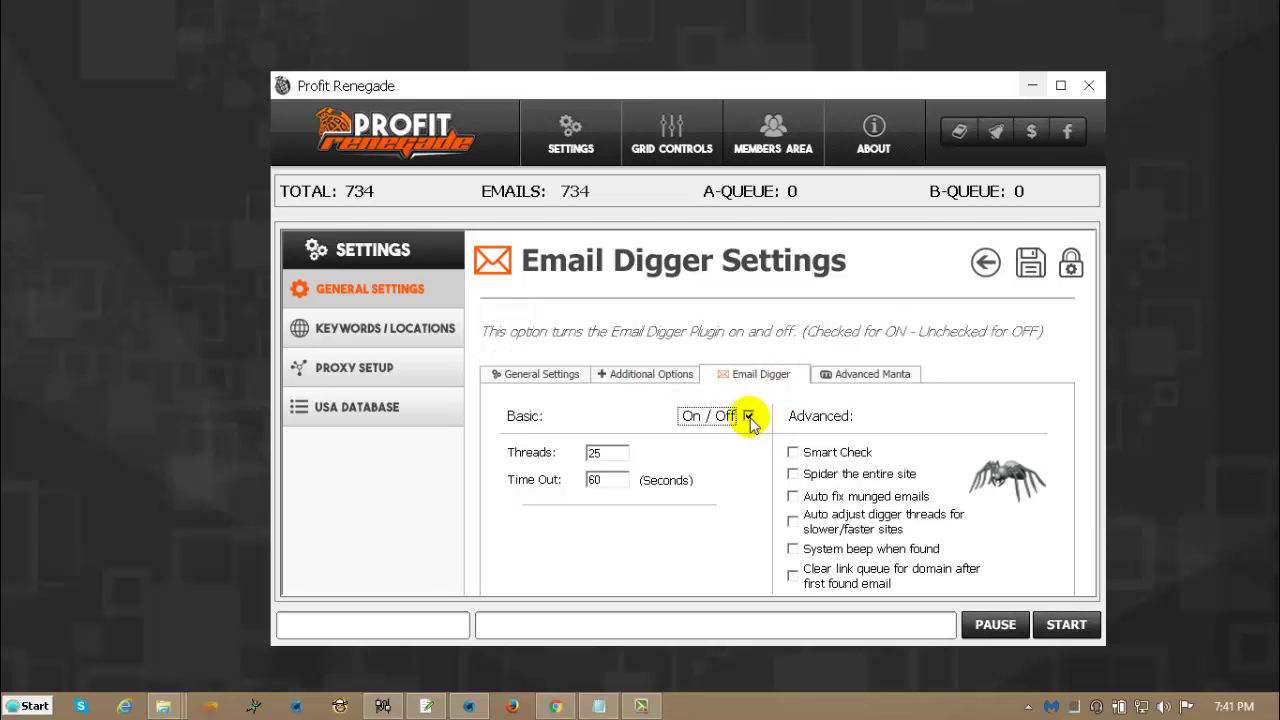
click(748, 416)
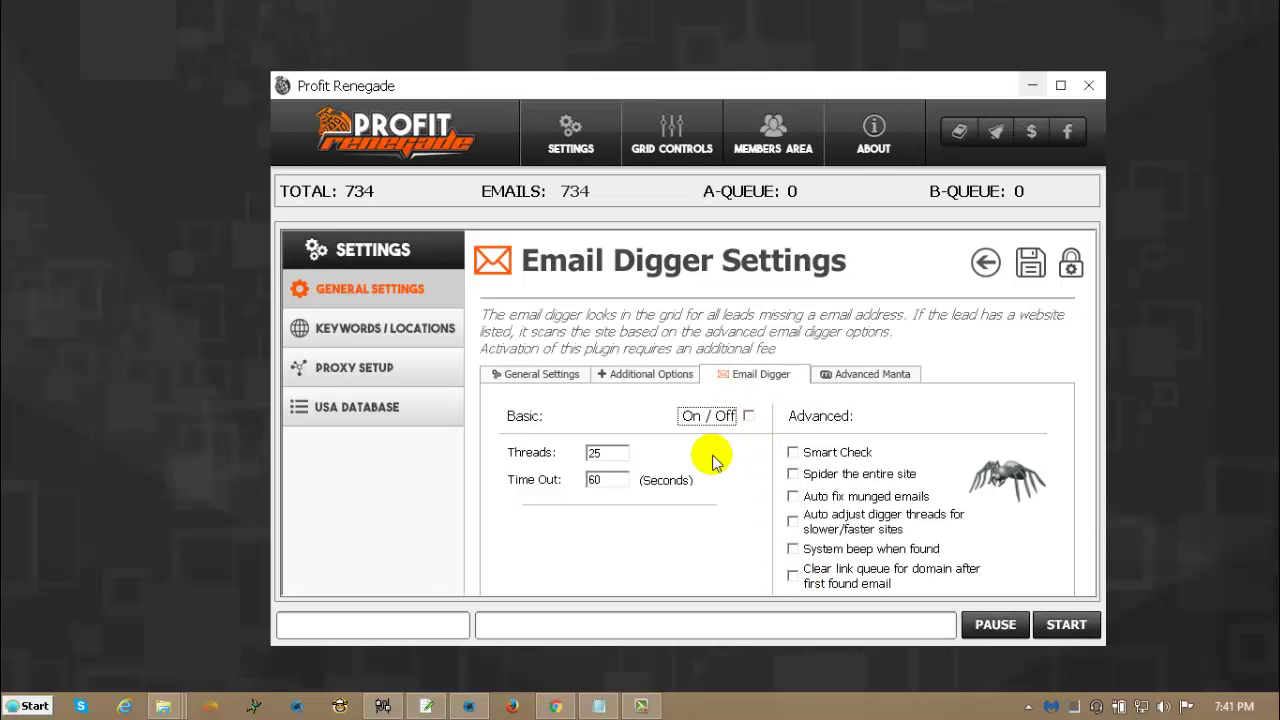
Change the Email Digger threads from 25 to 99, keeping the 60-second timeout.
double_click(625, 455)
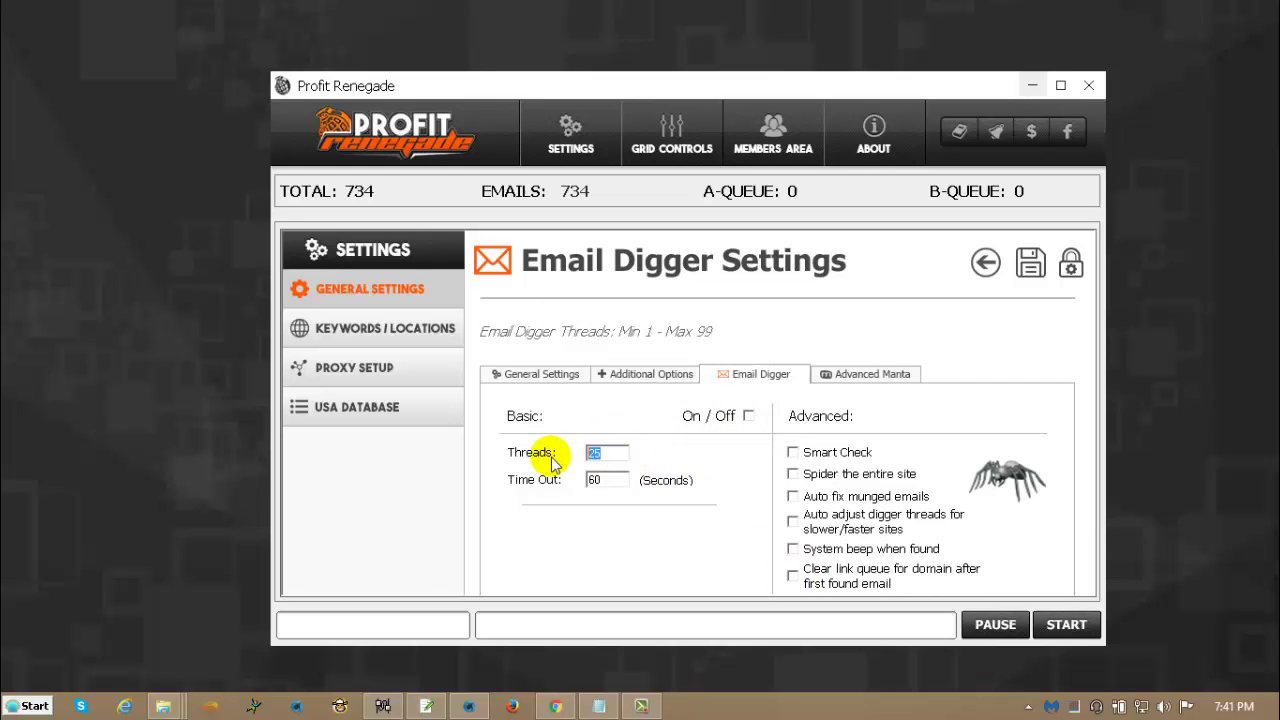
text(99)
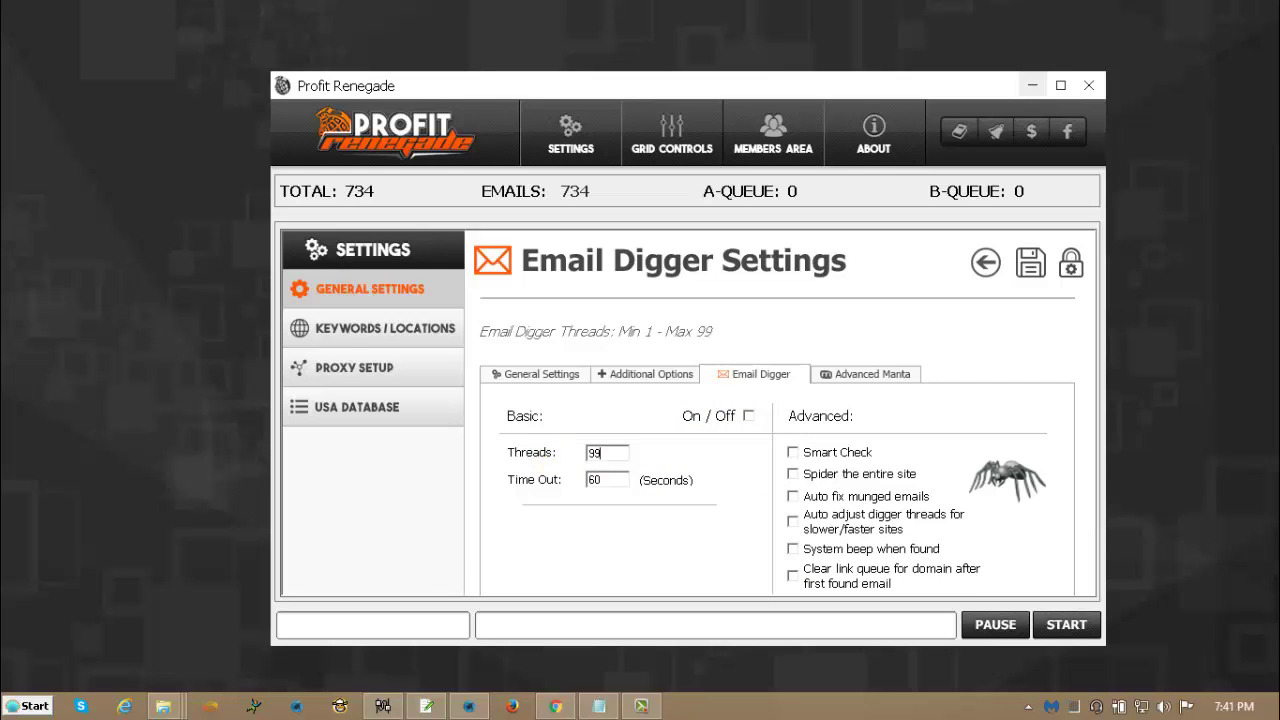
double_click(600, 480)
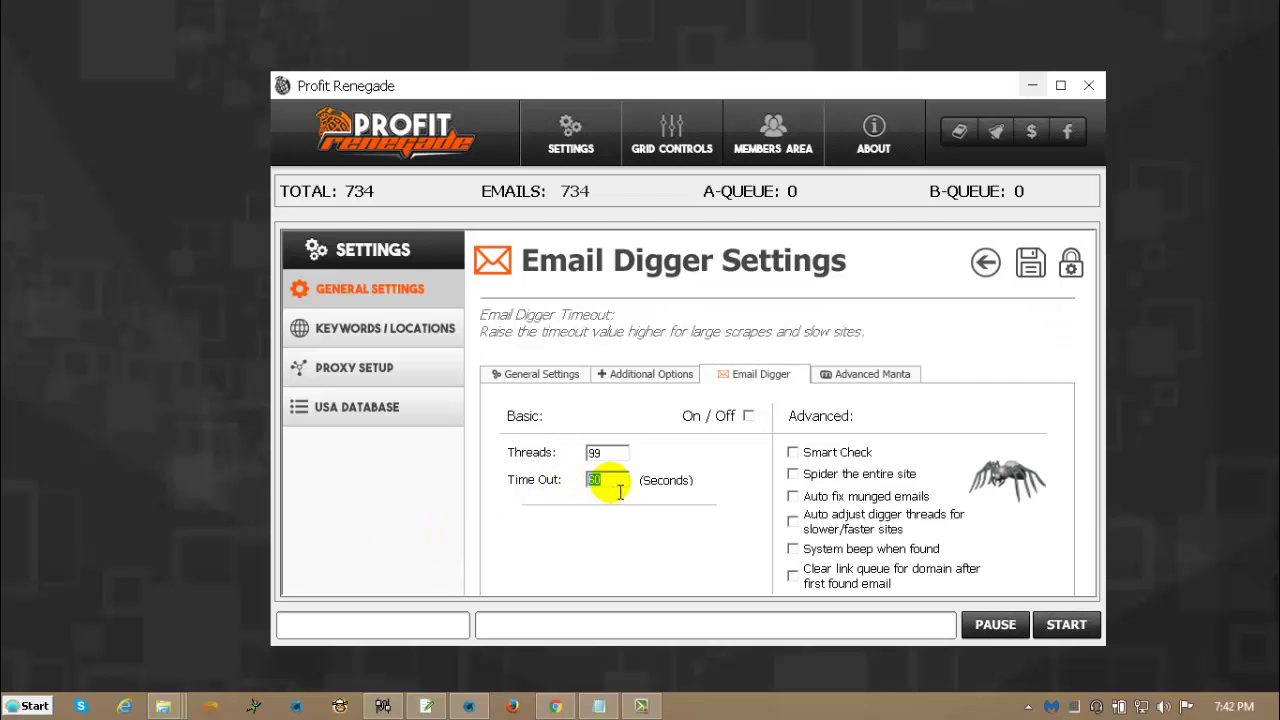
click(620, 488)
drag(696, 96, 683, 80)
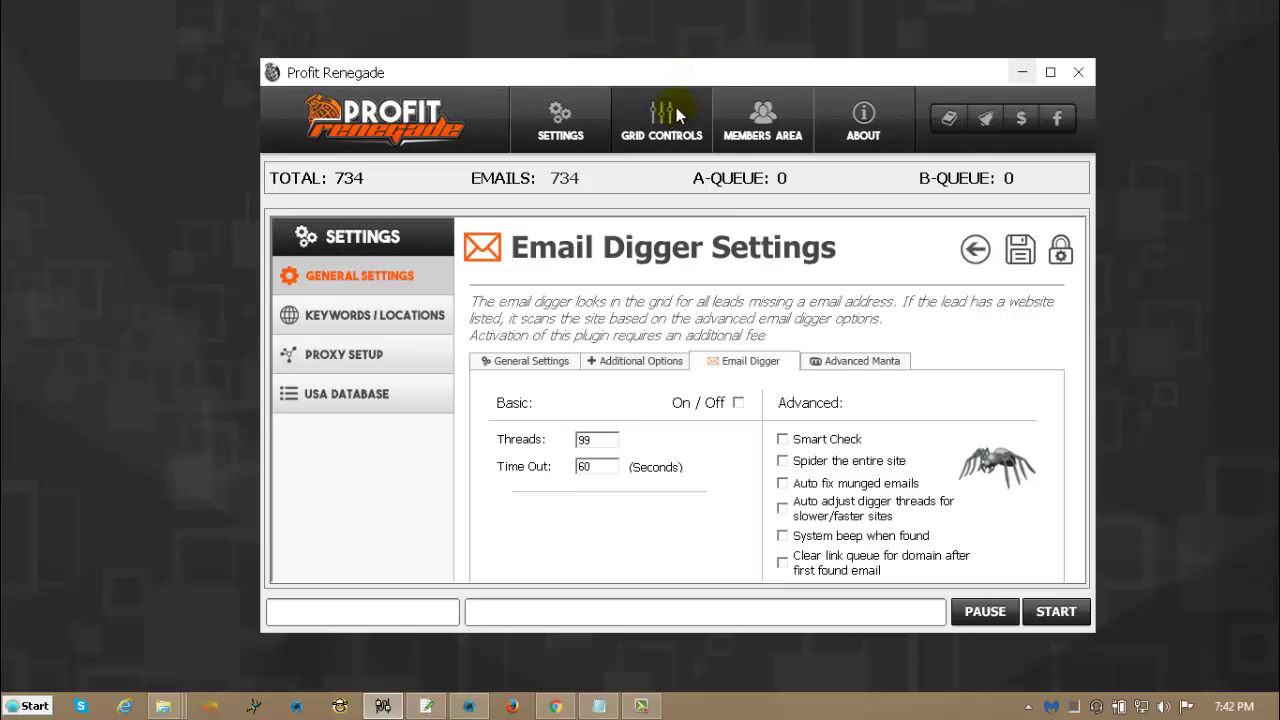
mouse_move(588, 467)
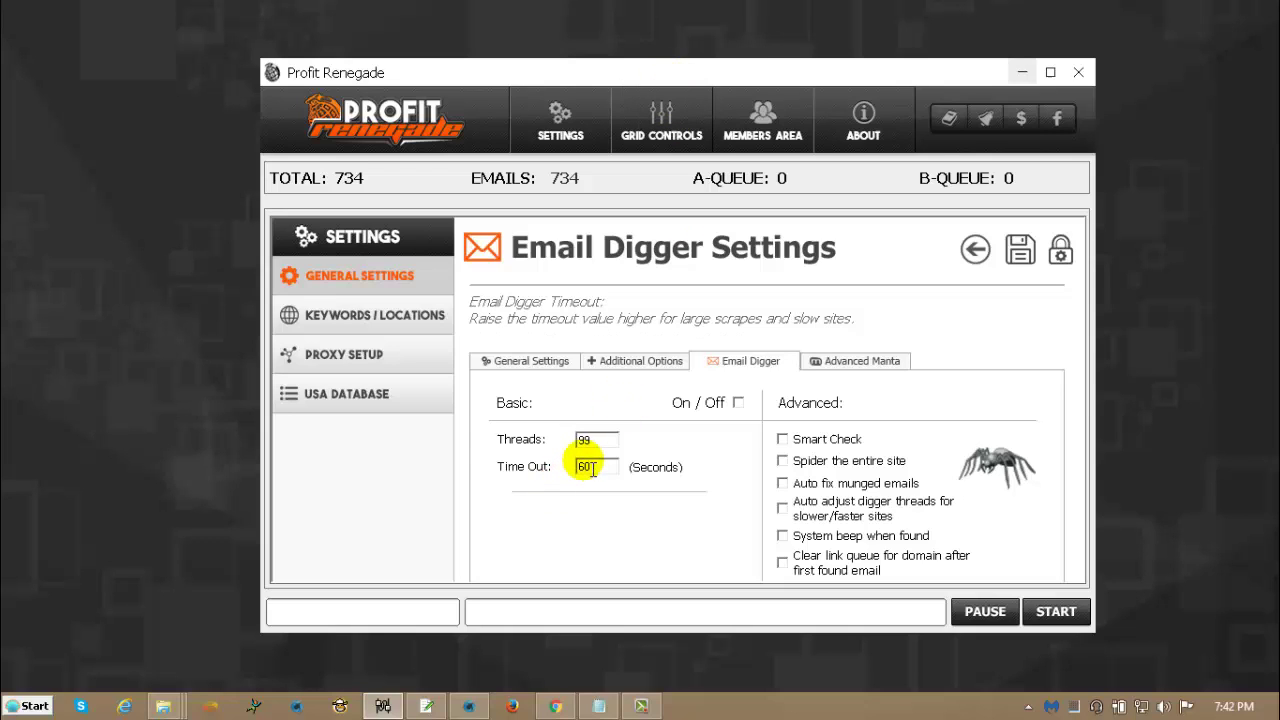
Toggle Smart Check and 'Spider the entire site' on and off, then enable 'Auto fix munged emails'.
click(783, 440)
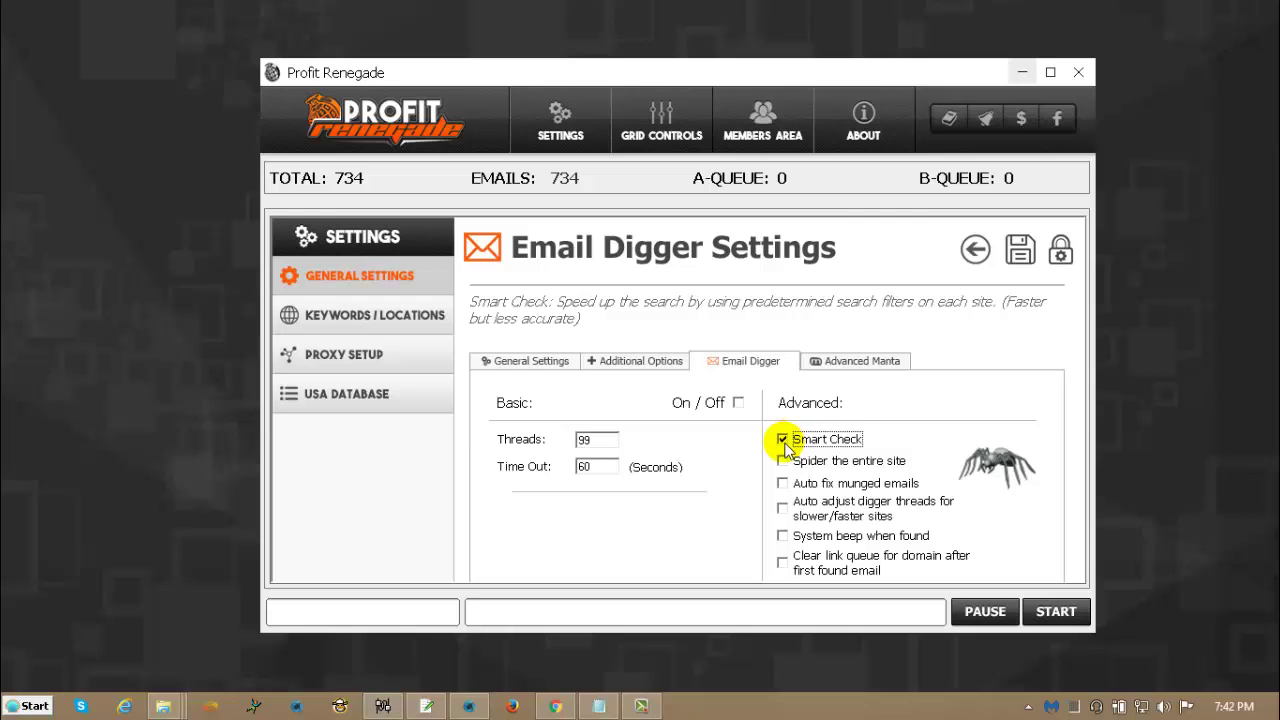
click(783, 440)
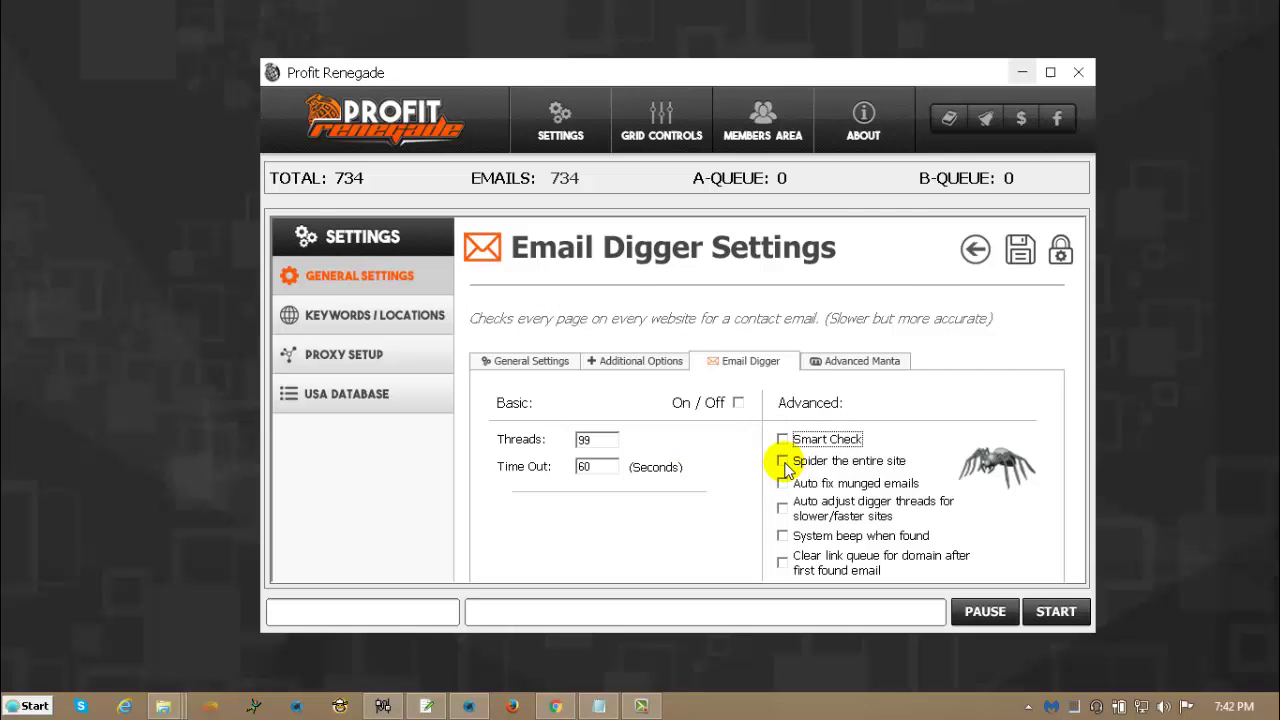
click(785, 462)
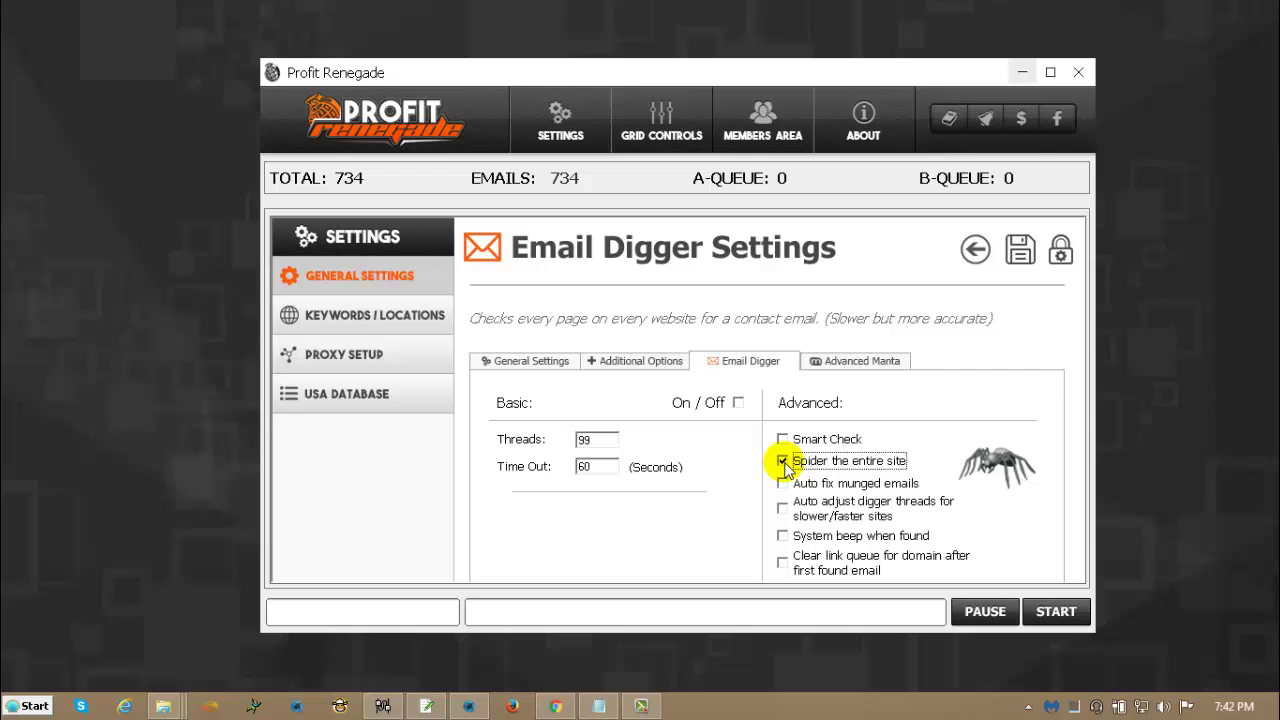
click(784, 462)
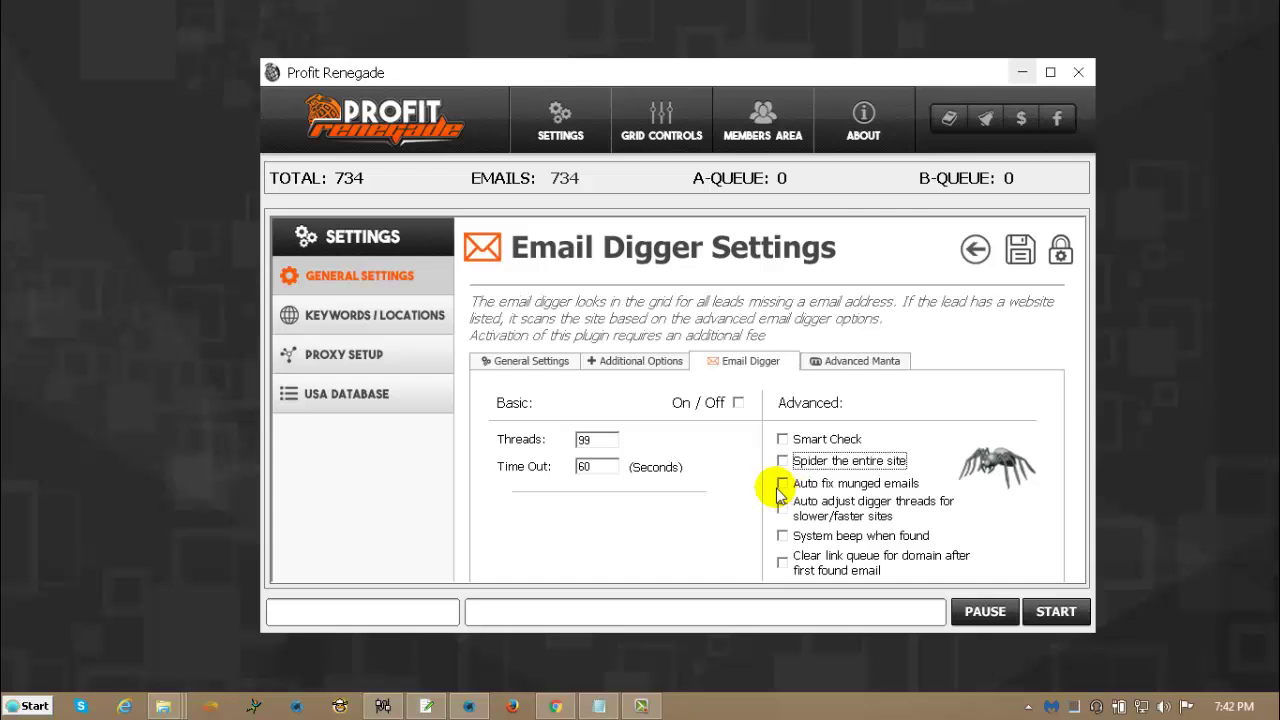
click(783, 486)
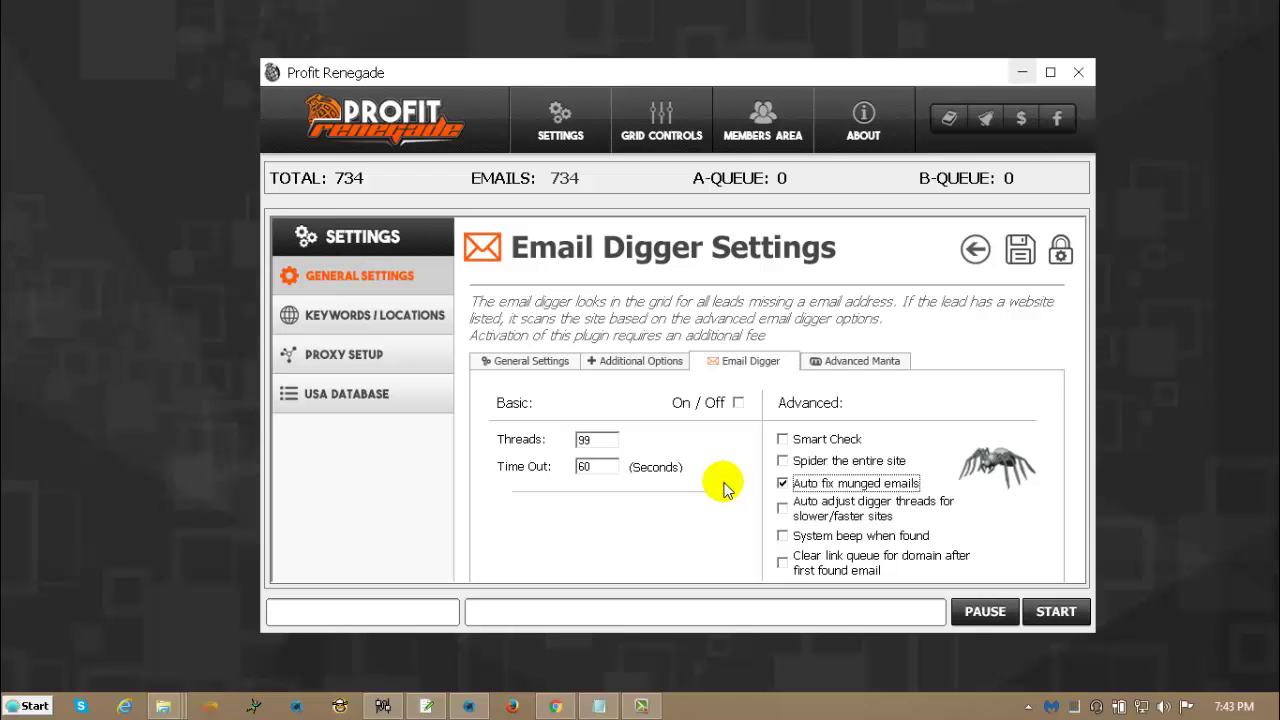
mouse_move(790, 487)
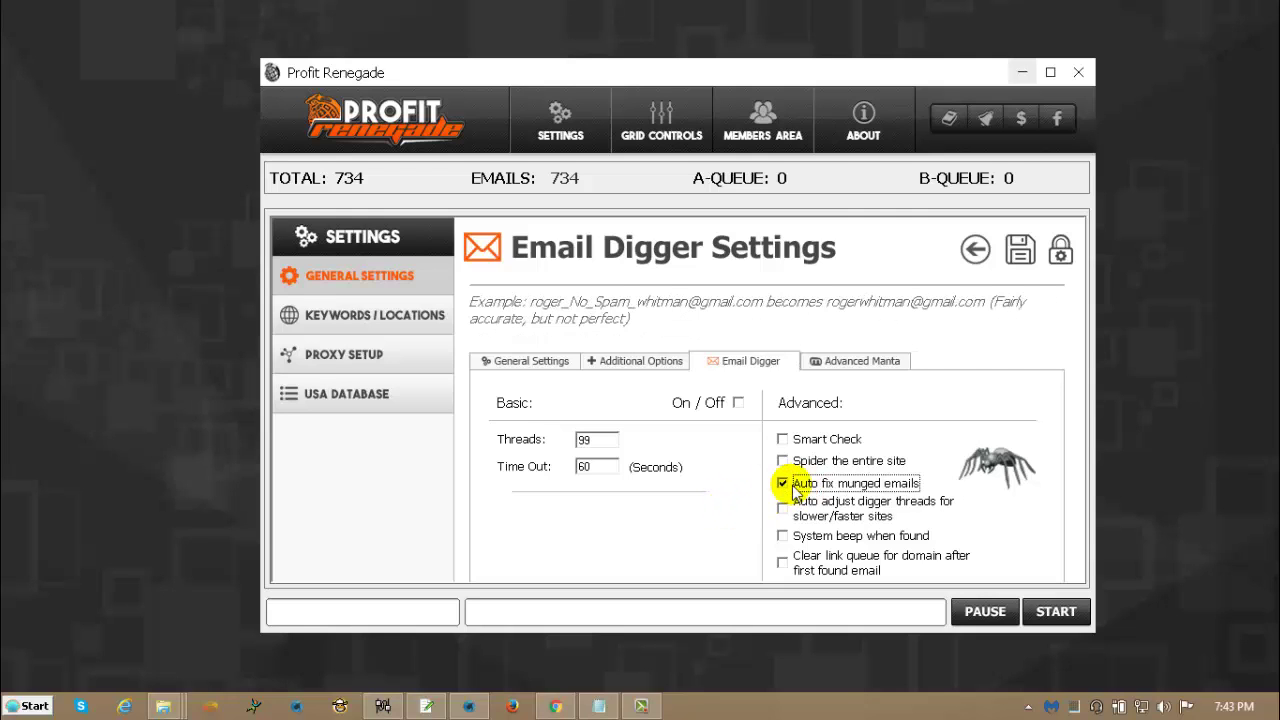
Uncheck munged-email fixing, toggle 'Auto adjust digger threads' on and off, then enable 'System beep when found'.
click(794, 487)
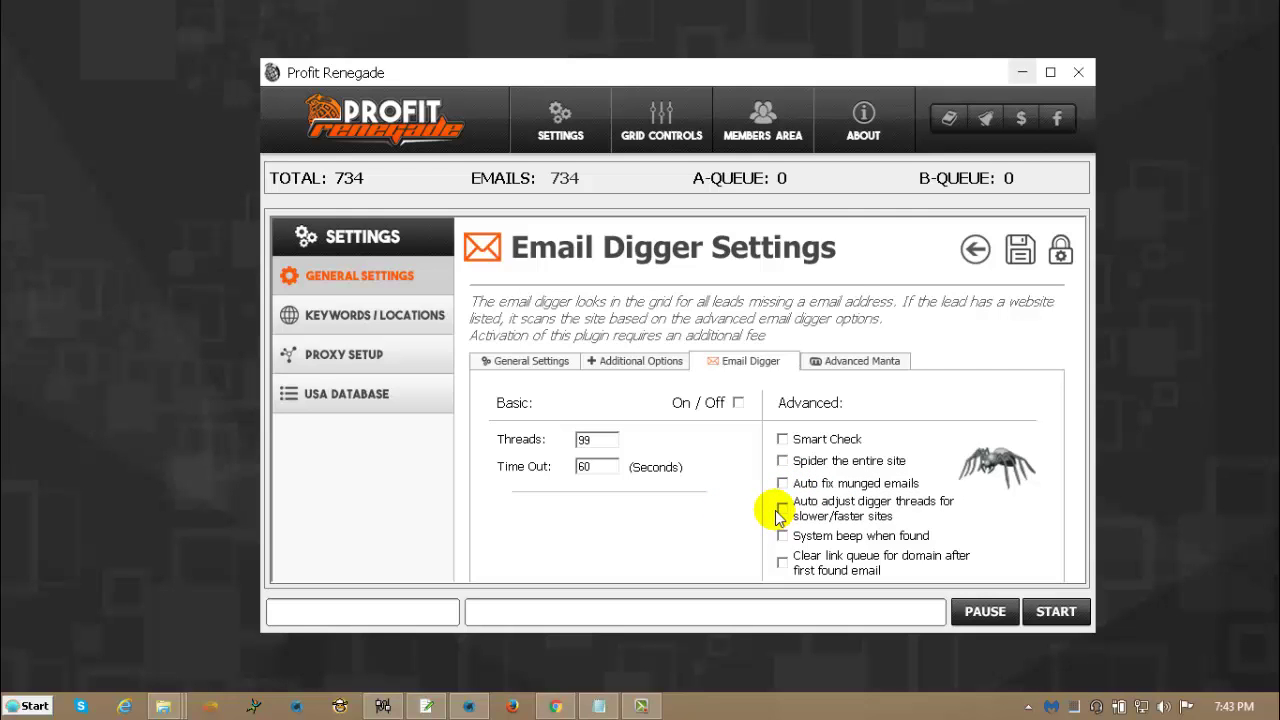
click(781, 509)
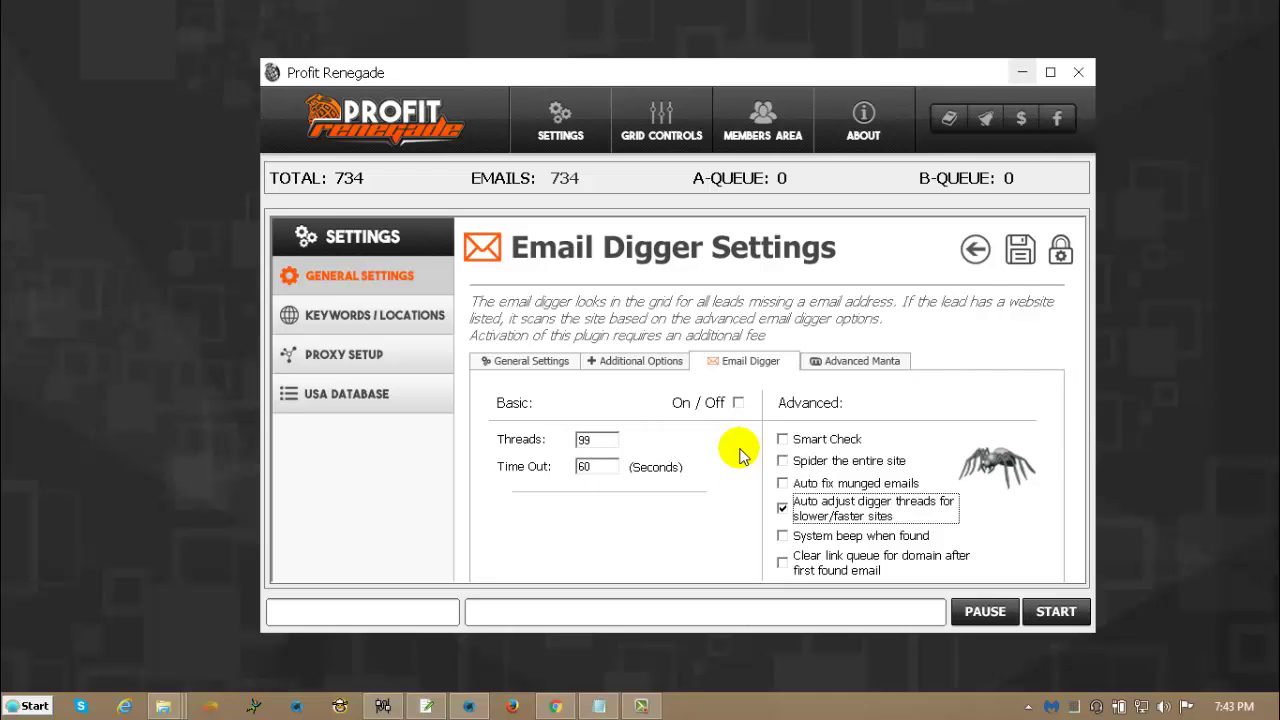
click(782, 508)
click(782, 508)
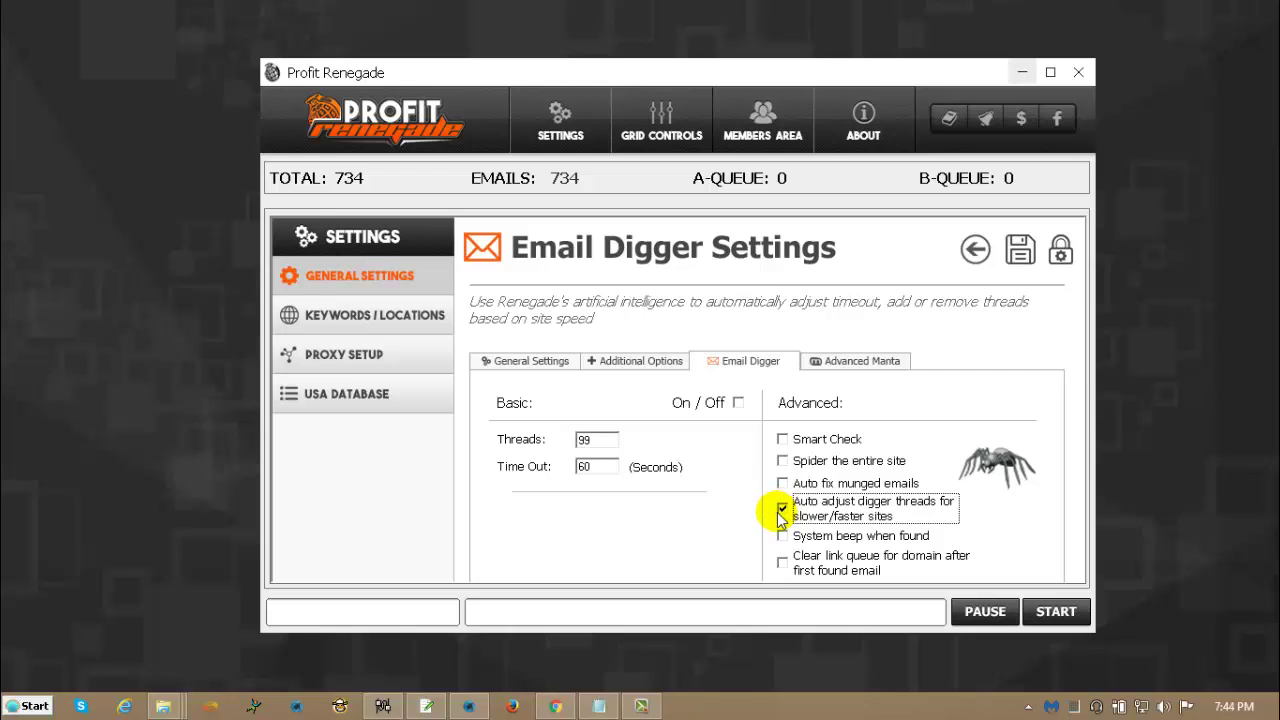
click(782, 507)
click(783, 537)
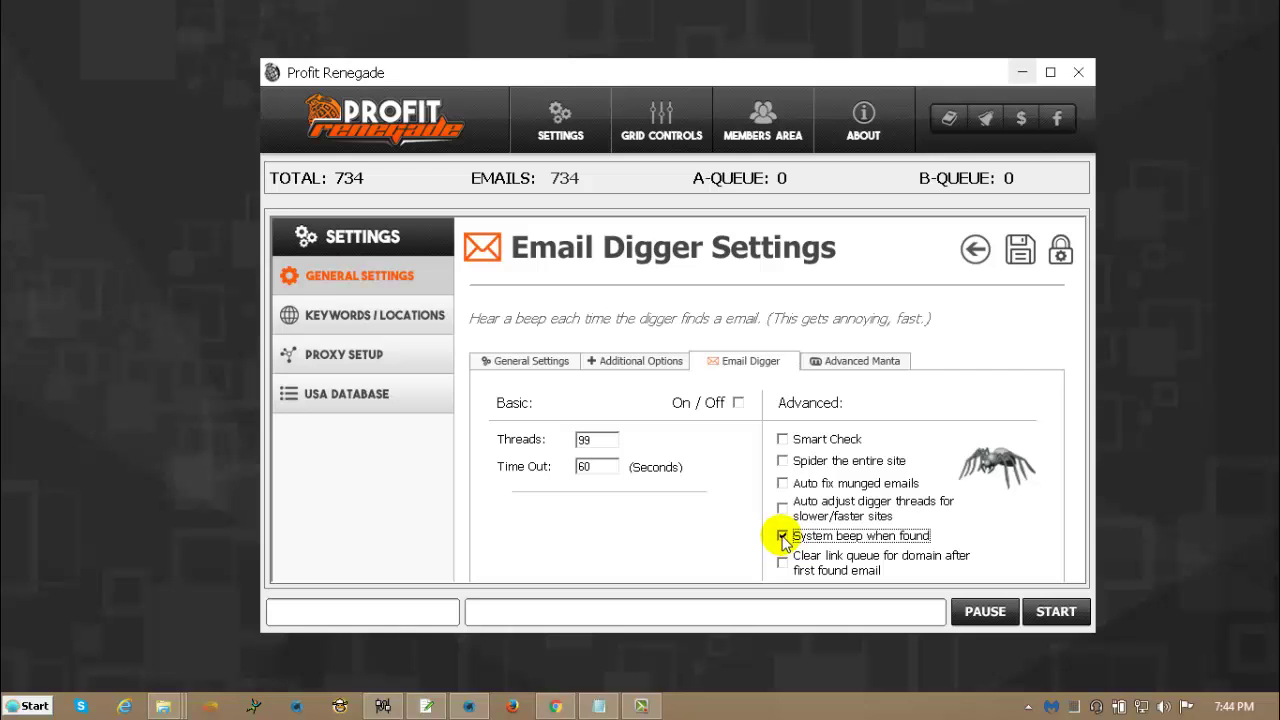
Uncheck 'System beep when found', leaving all advanced Email Digger options off.
click(782, 536)
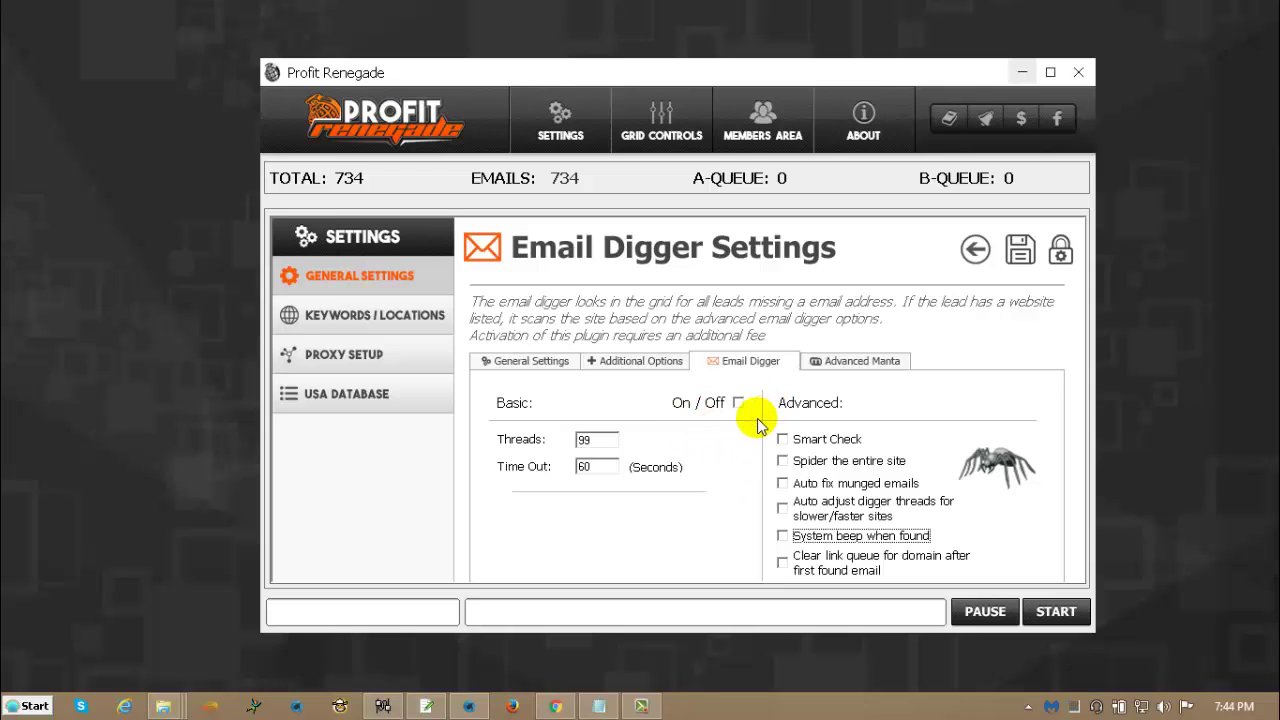
mouse_move(782, 566)
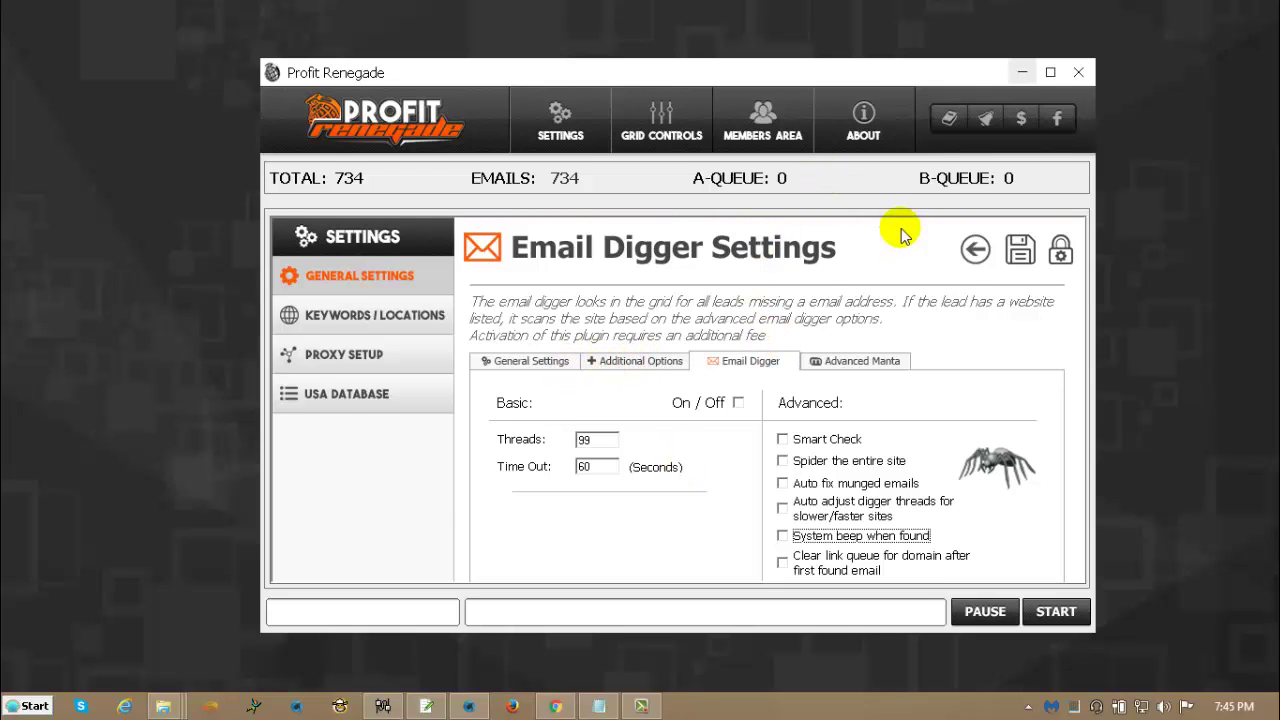
click(972, 249)
right_click(866, 240)
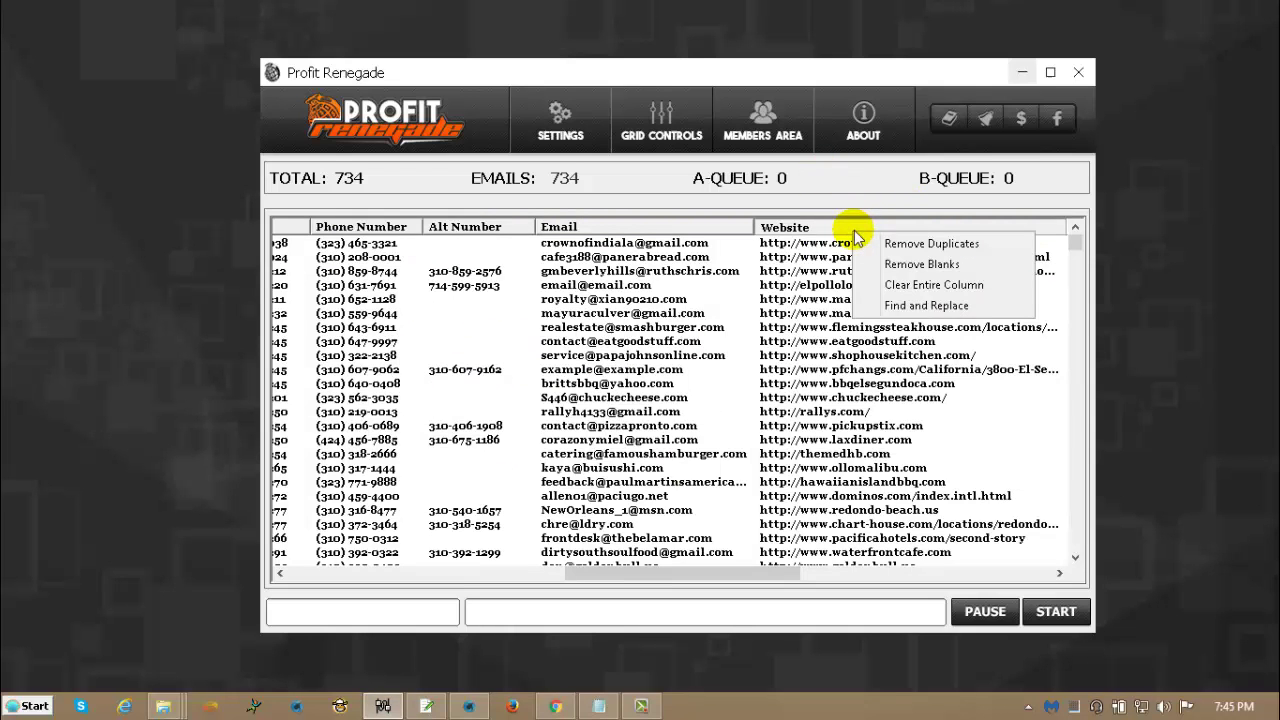
click(903, 264)
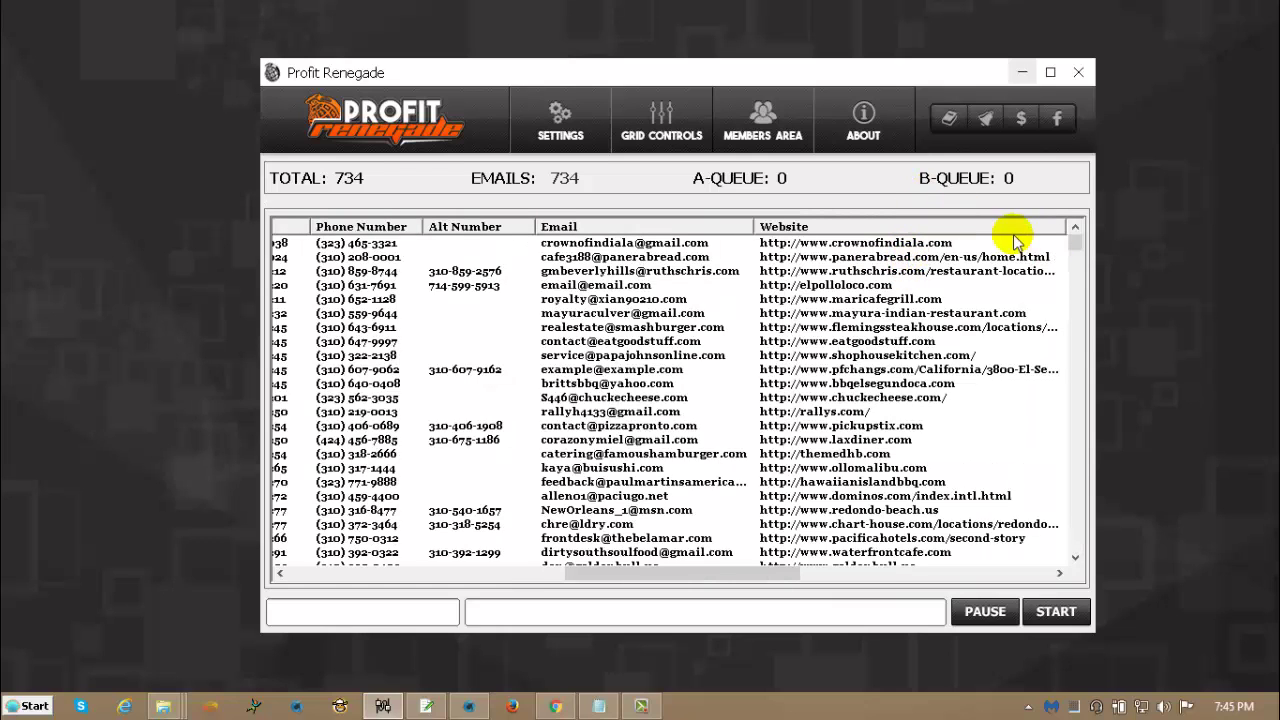
scroll(1073, 282, down, 1)
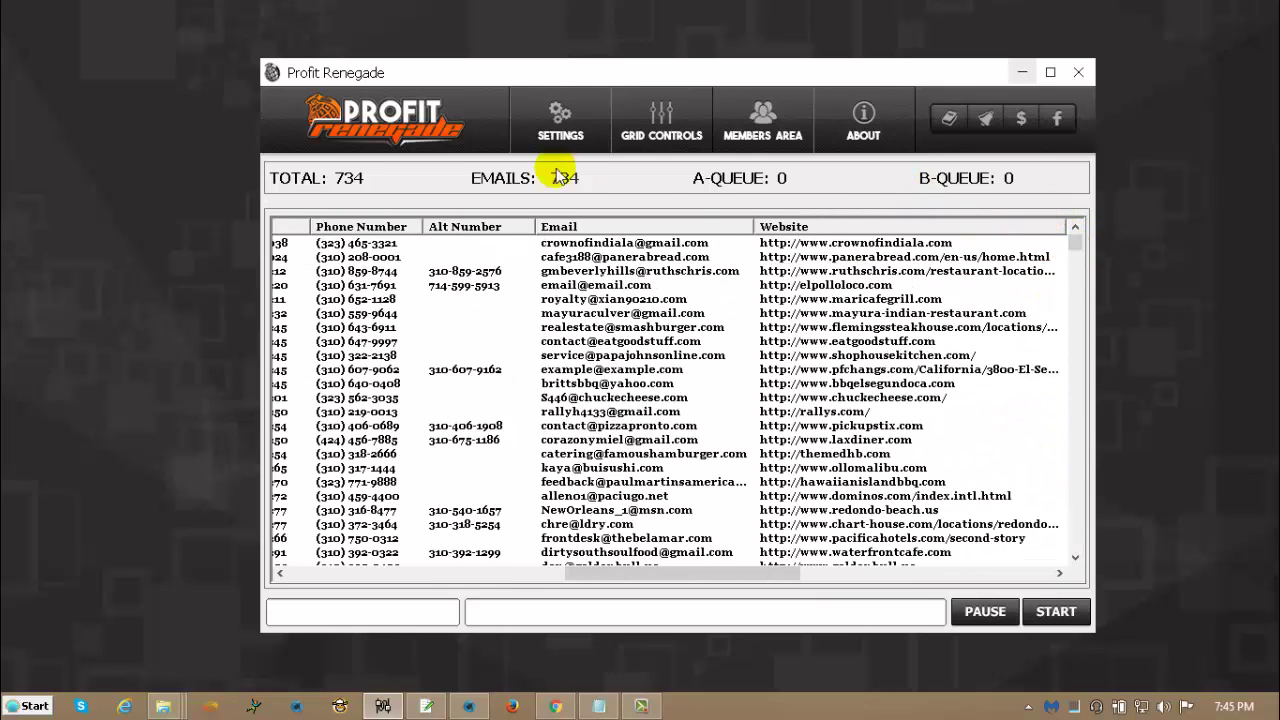
click(562, 135)
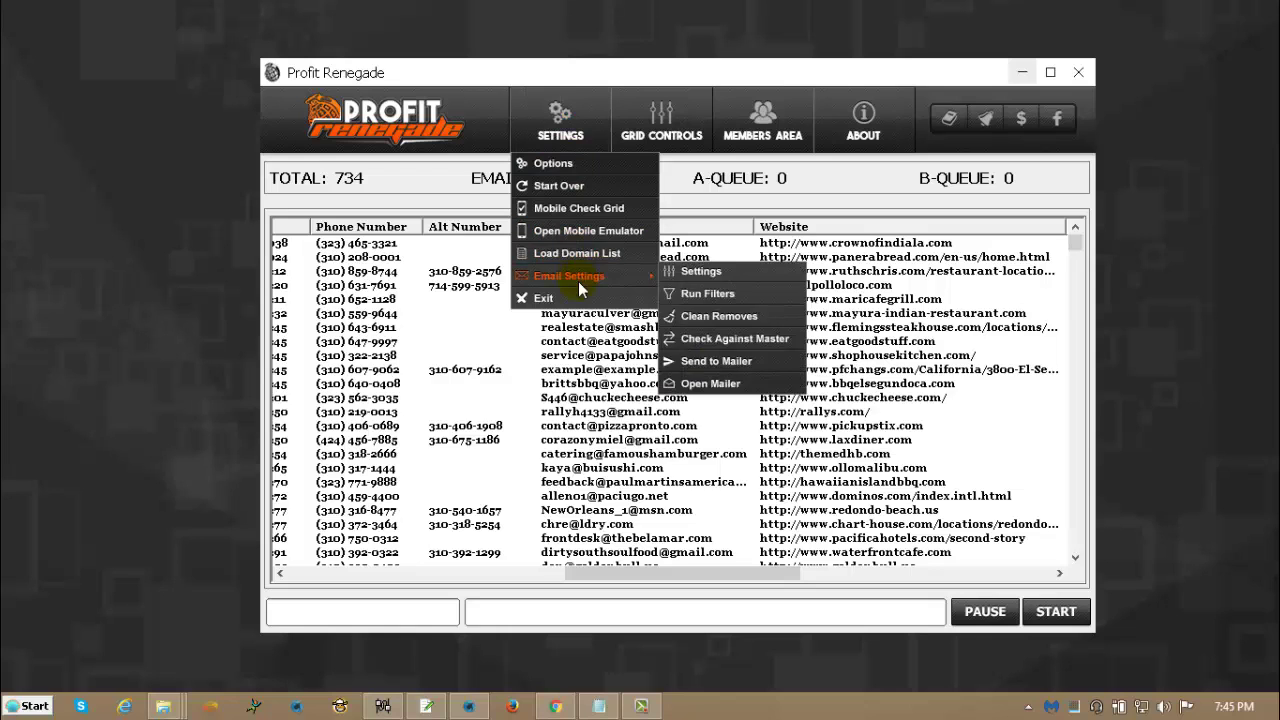
click(558, 162)
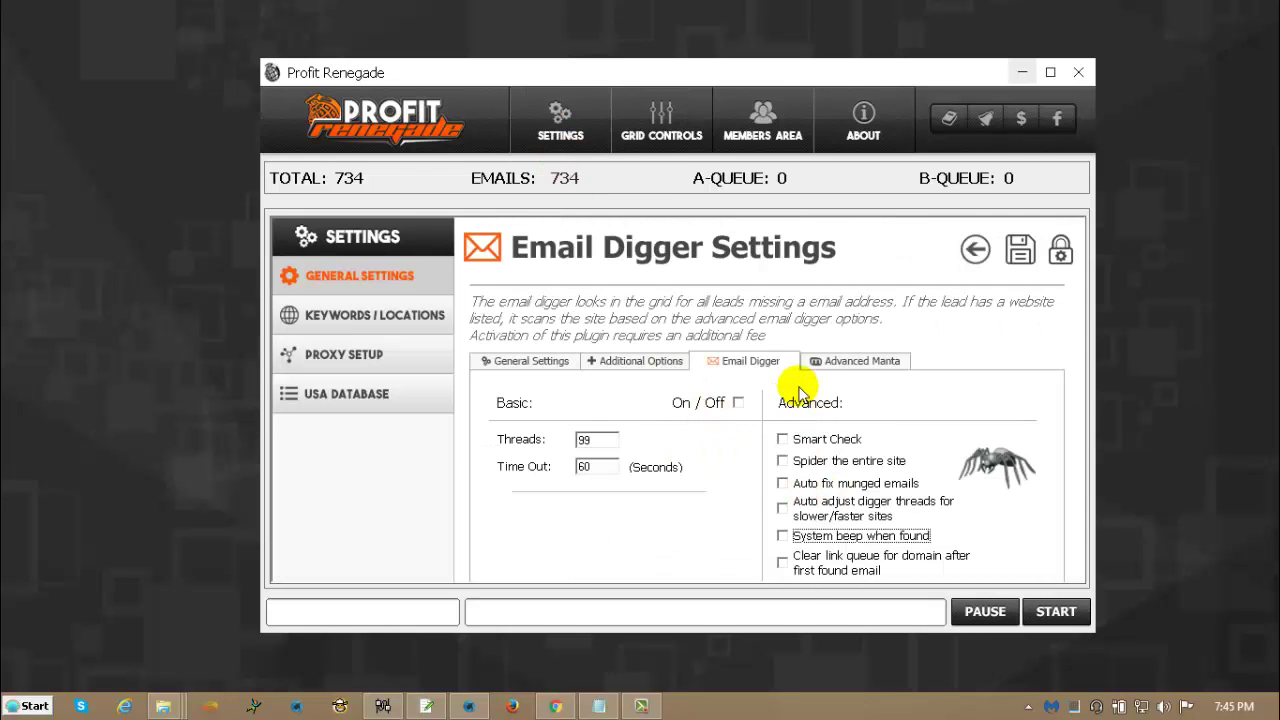